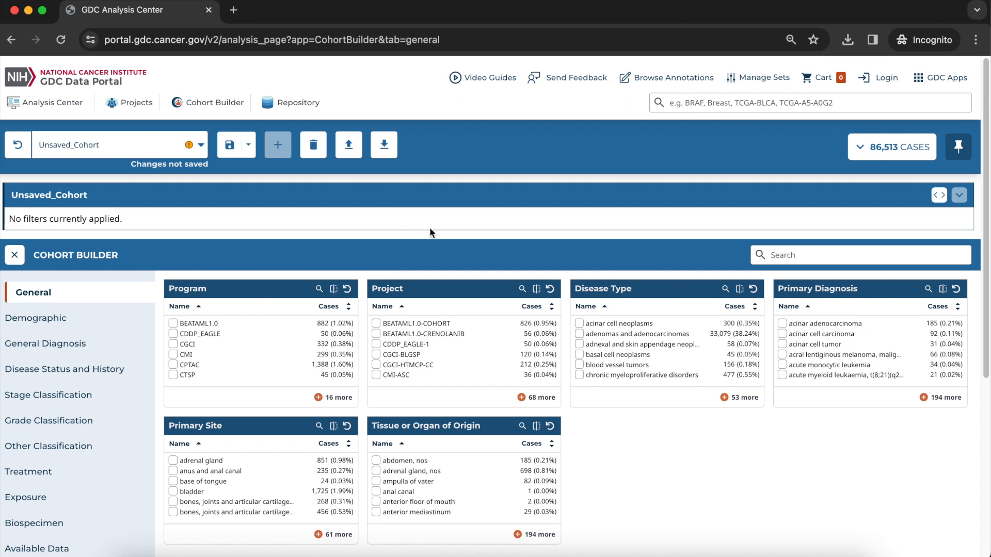
Search Tissue or Organ of Origin for "lung" and select lung nos, lower lobe, middle lobe, overlapping lesion and upper lobe.
{"action": "mouse_move", "coordinate": [477, 423]}
{"action": "left_click", "coordinate": [521, 428]}
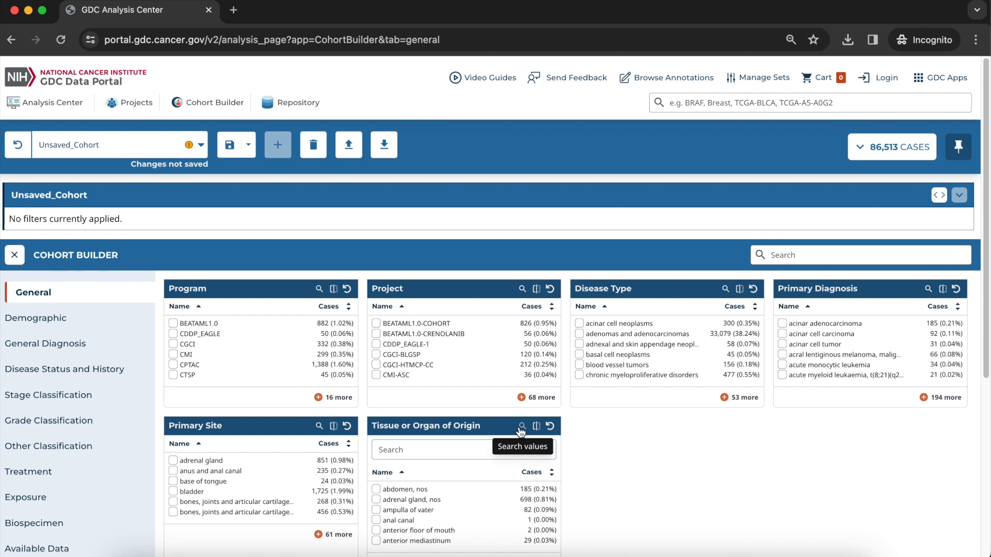
{"action": "type", "text": "lung"}
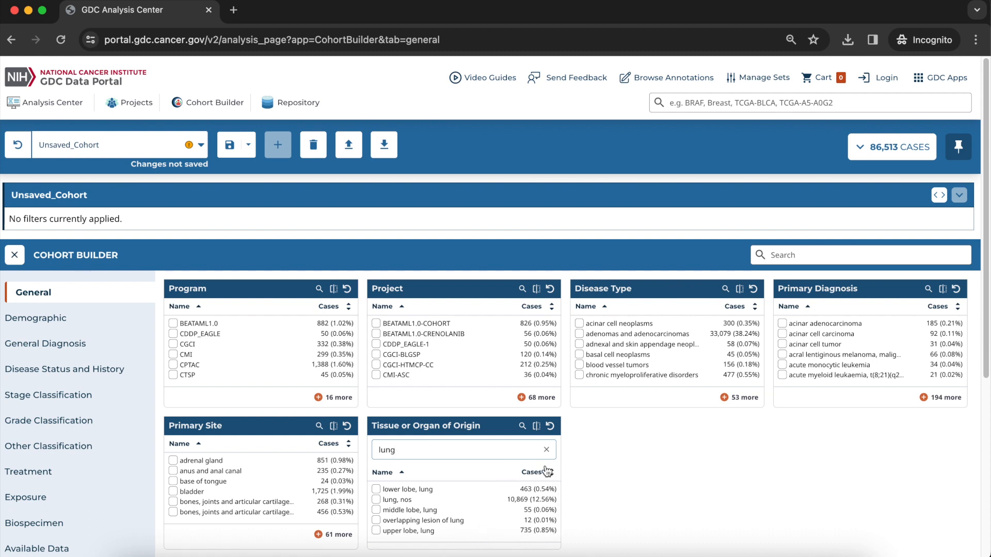
{"action": "left_click", "coordinate": [376, 500]}
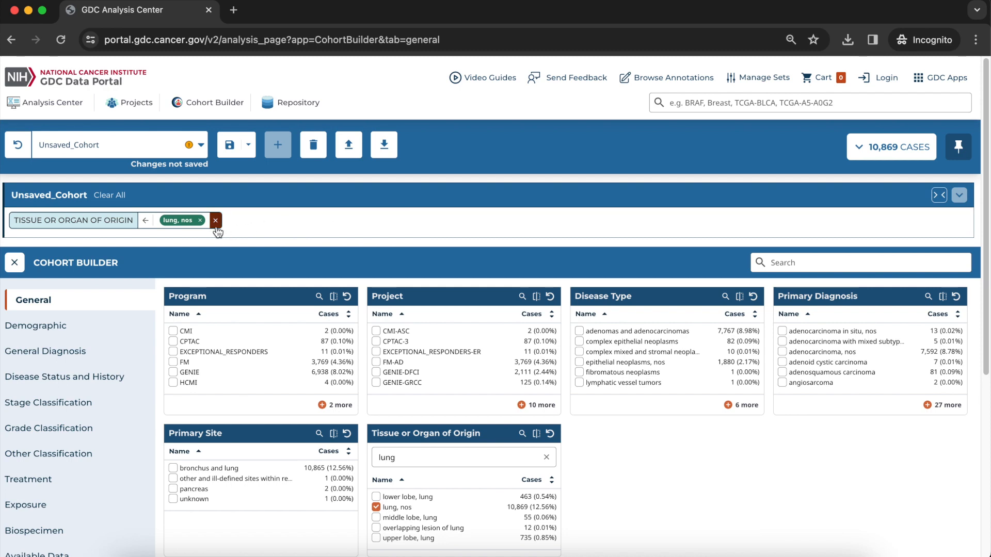
{"action": "left_click", "coordinate": [376, 497]}
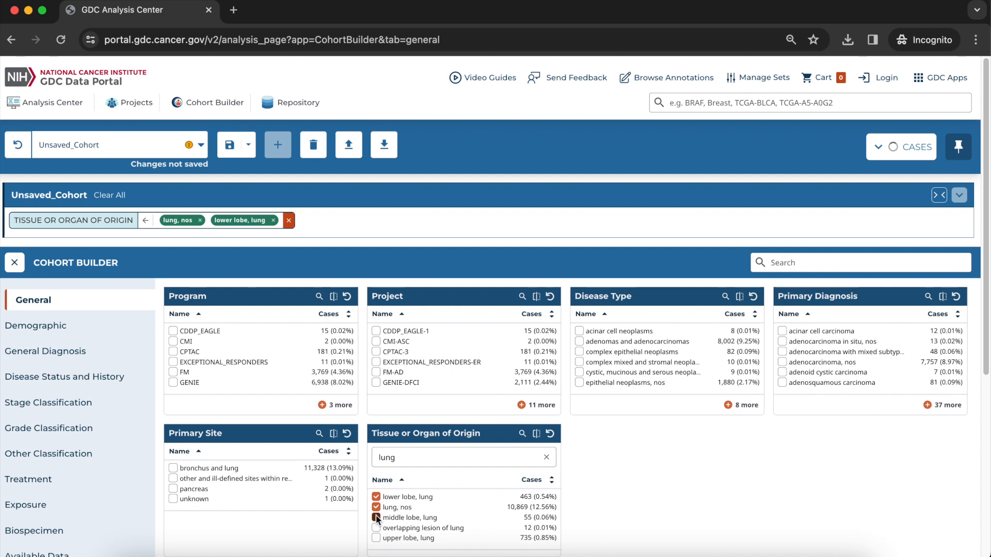
{"action": "left_click", "coordinate": [376, 518]}
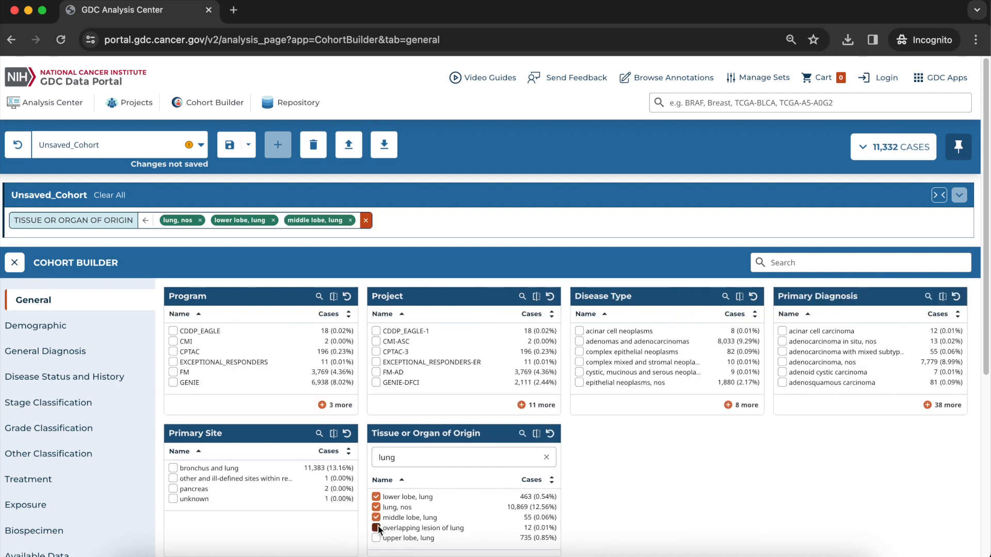
{"action": "left_click", "coordinate": [376, 528]}
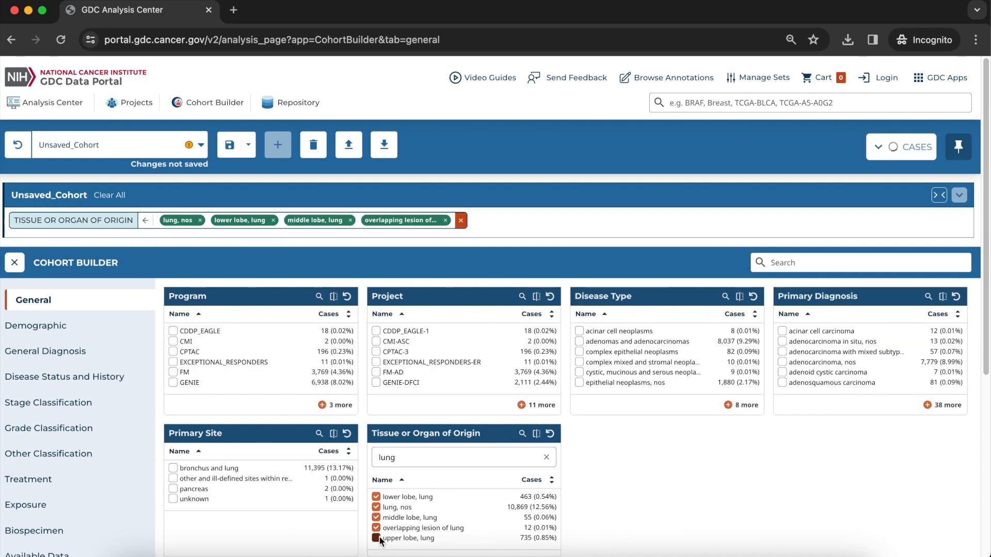
{"action": "left_click", "coordinate": [376, 539]}
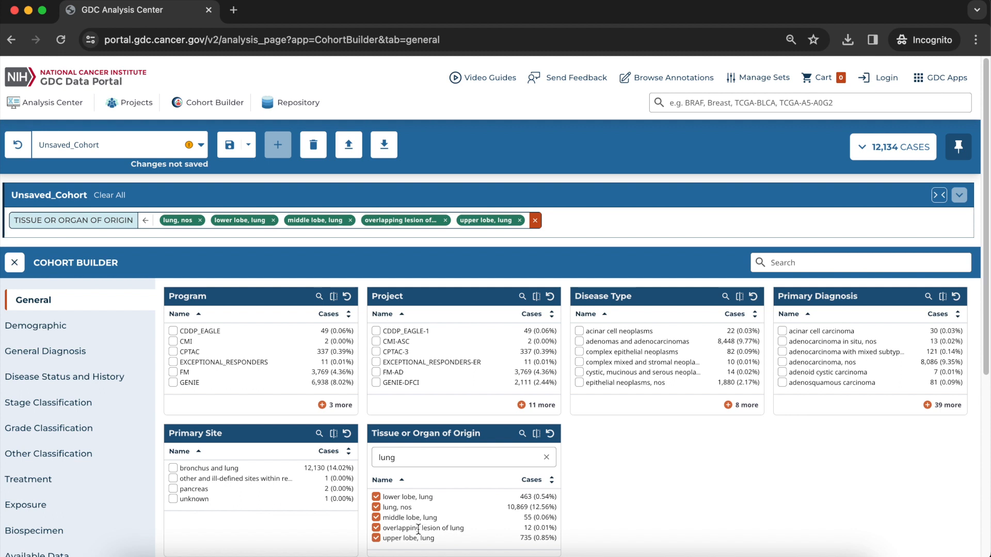
Filter the cohort demographically to an age at diagnosis of at least 50 years.
{"action": "left_click", "coordinate": [36, 330]}
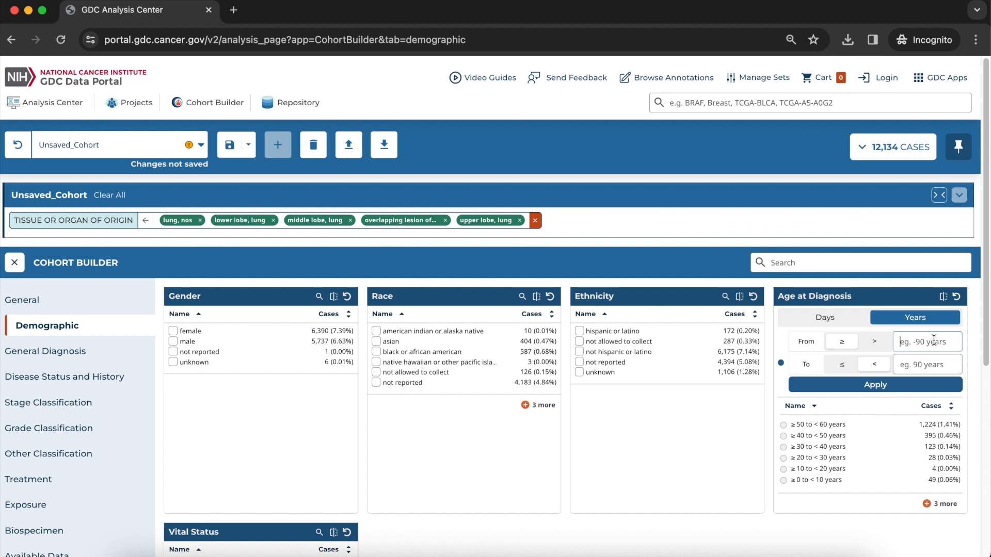
{"action": "type", "text": "50"}
{"action": "left_click", "coordinate": [896, 389]}
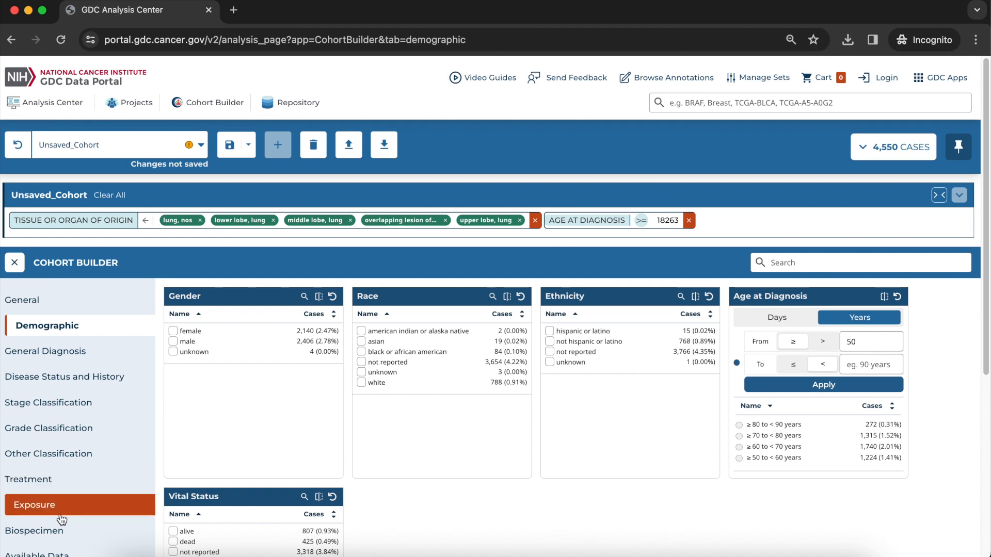
Expand the experimental strategies in the available data filters and restrict the cohort to RNA-Seq.
{"action": "scroll", "coordinate": [61, 520], "scroll_direction": "down", "scroll_amount": 1}
{"action": "scroll", "coordinate": [61, 520], "scroll_direction": "down", "scroll_amount": 1}
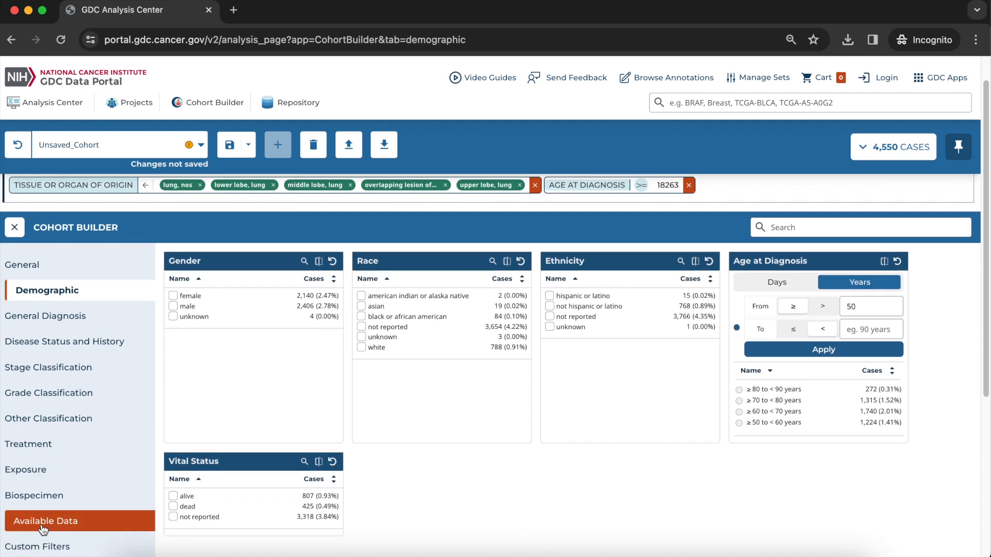
{"action": "left_click", "coordinate": [44, 525]}
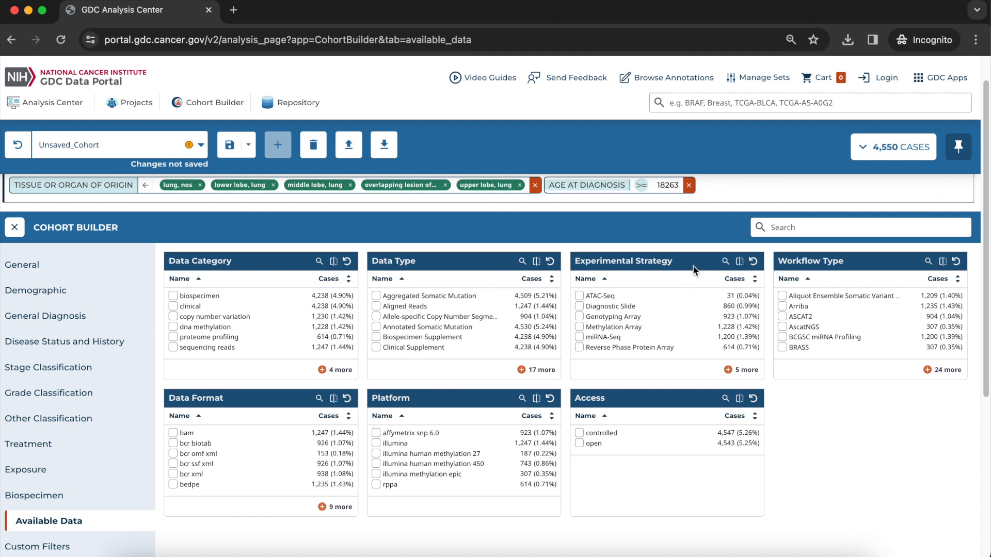
{"action": "left_click", "coordinate": [739, 370]}
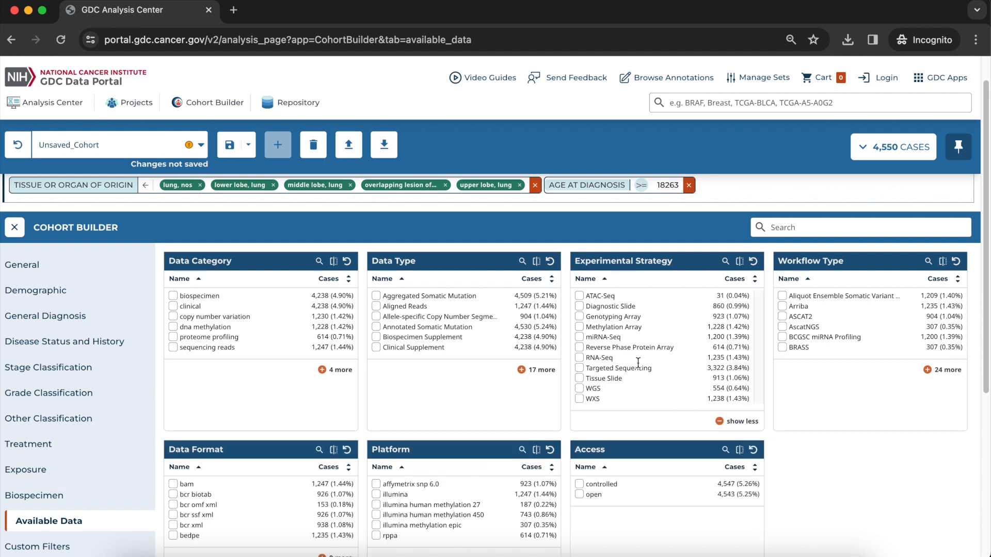
{"action": "left_click", "coordinate": [580, 358]}
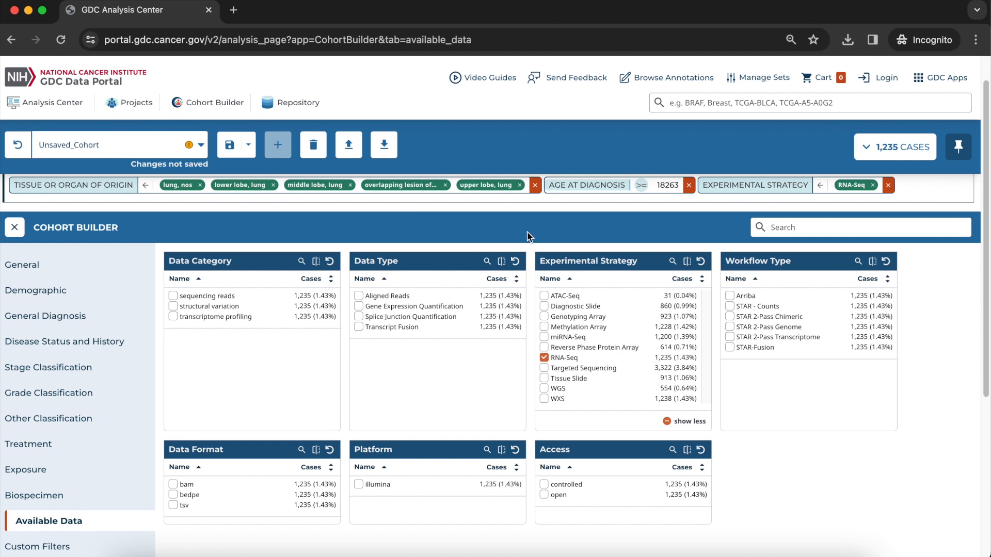
Remove the overlapping lesion of lung value from the cohort's filters and save the cohort as "lung 50plus RNA".
{"action": "scroll", "coordinate": [530, 237], "scroll_direction": "up", "scroll_amount": 1}
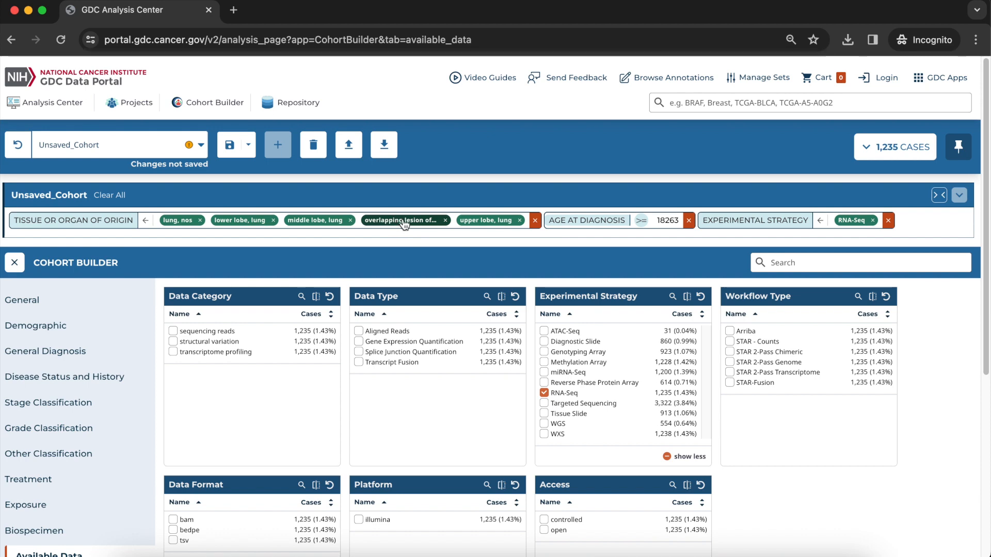
{"action": "left_click", "coordinate": [445, 221]}
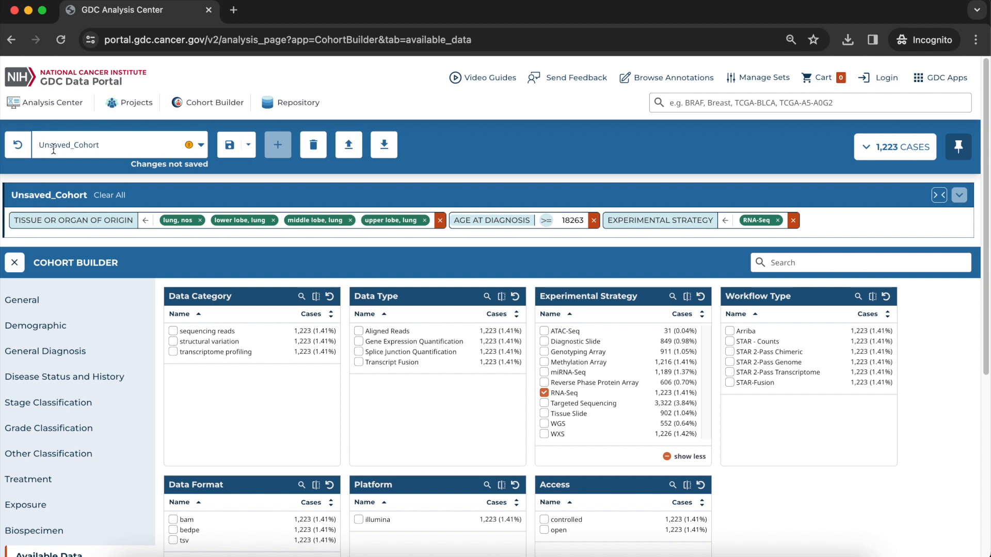
{"action": "left_click", "coordinate": [233, 149]}
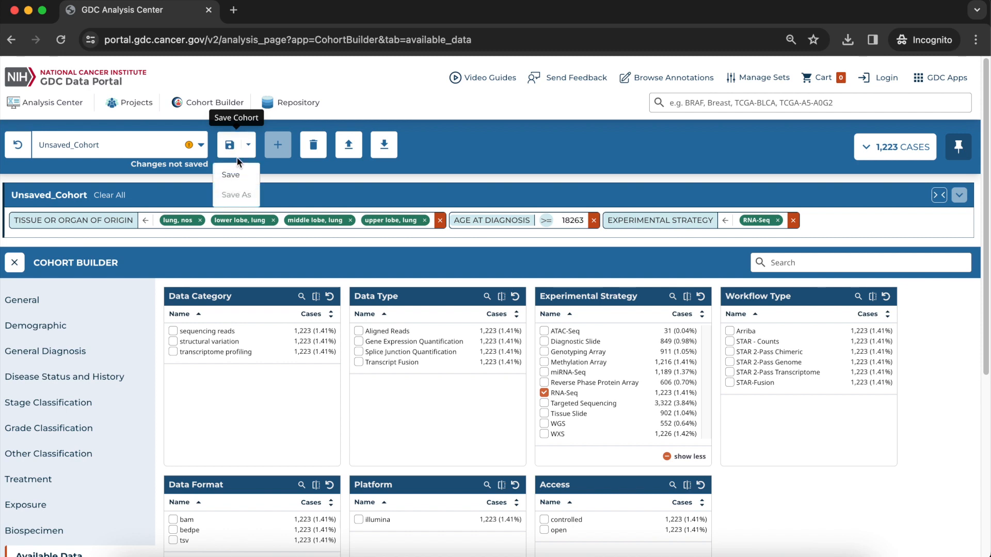
{"action": "left_click", "coordinate": [238, 176]}
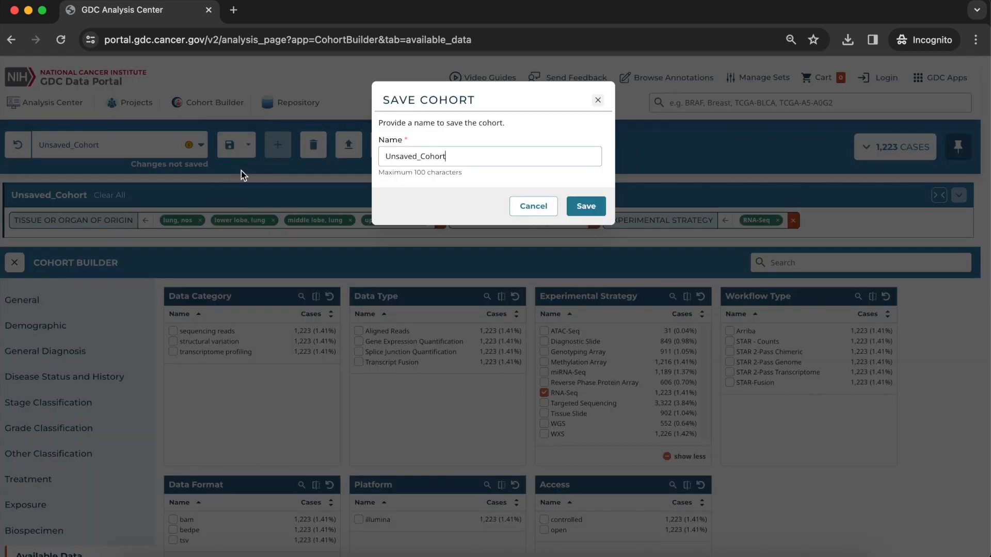
{"action": "left_click_drag", "start_coordinate": [475, 161], "coordinate": [345, 154]}
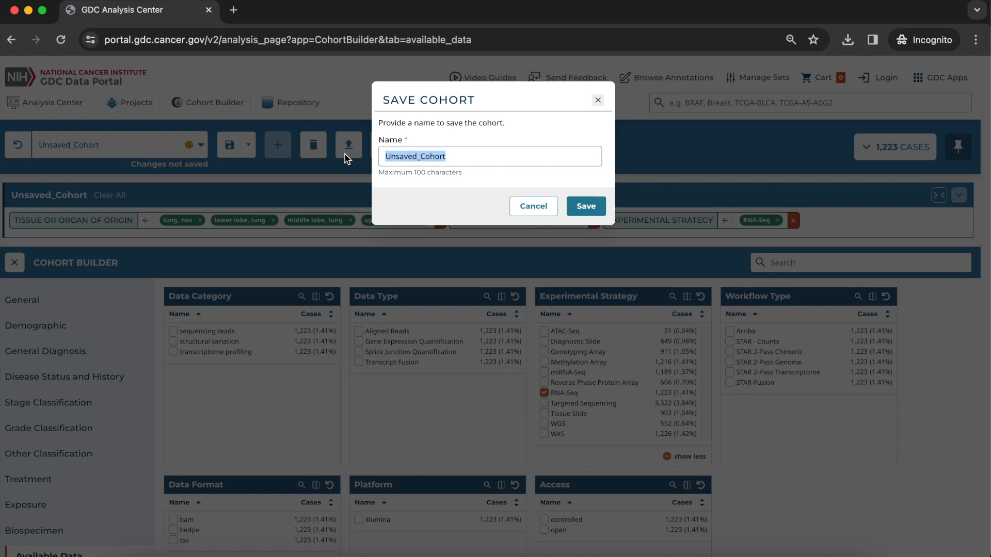
{"action": "type", "text": "lung 50plus RNA"}
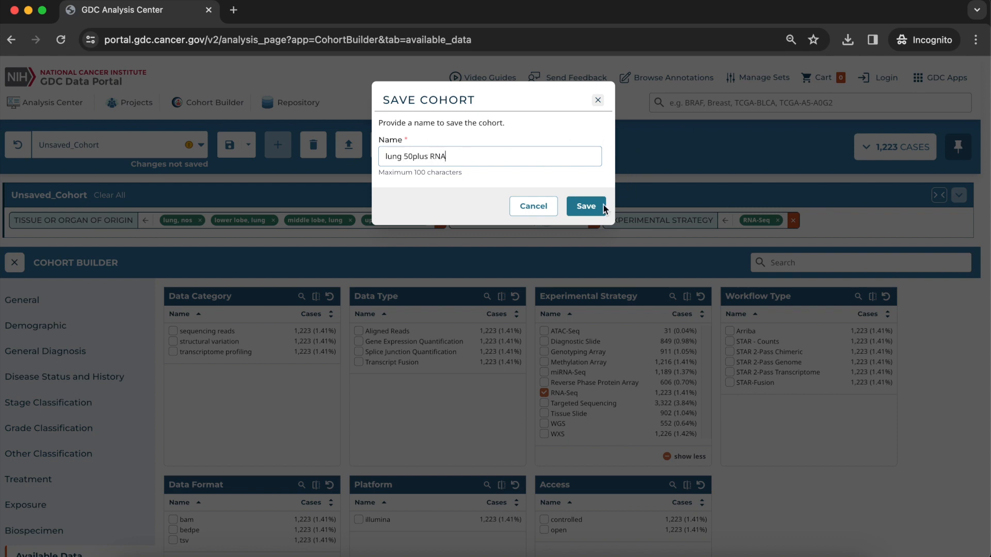
{"action": "left_click", "coordinate": [595, 210]}
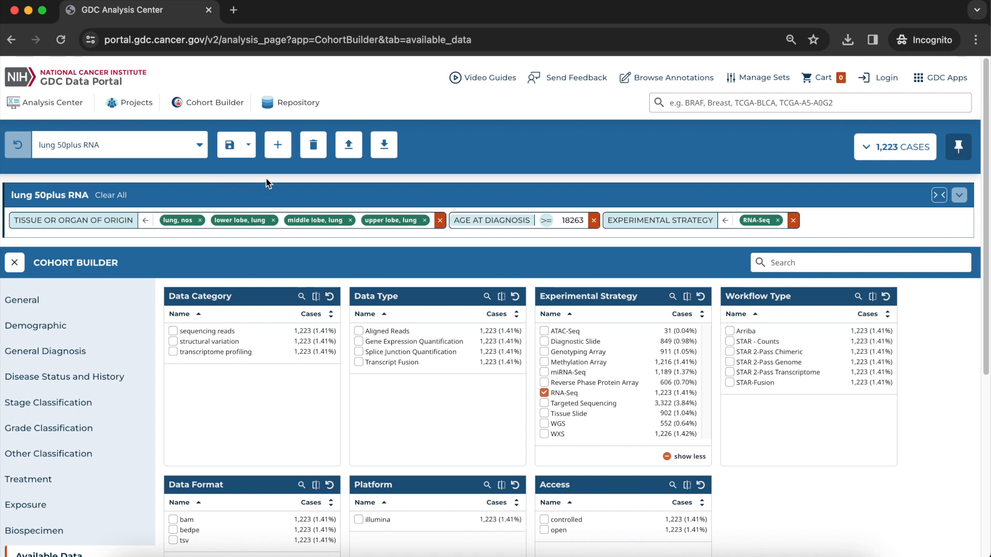
Create a new unfiltered cohort, and select the saved cohort "Next Cohort - CMI" and delete it.
{"action": "left_click", "coordinate": [277, 147]}
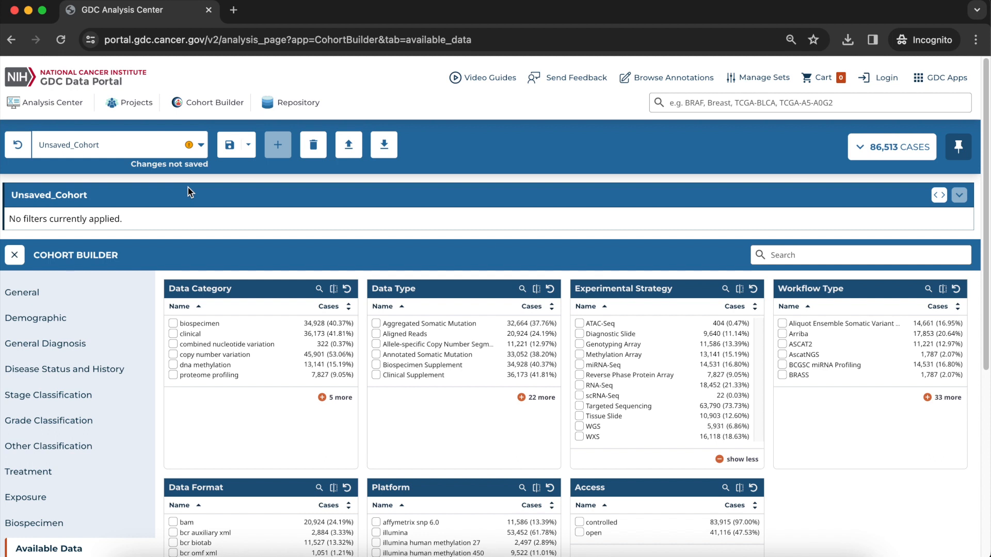
{"action": "left_click", "coordinate": [202, 146]}
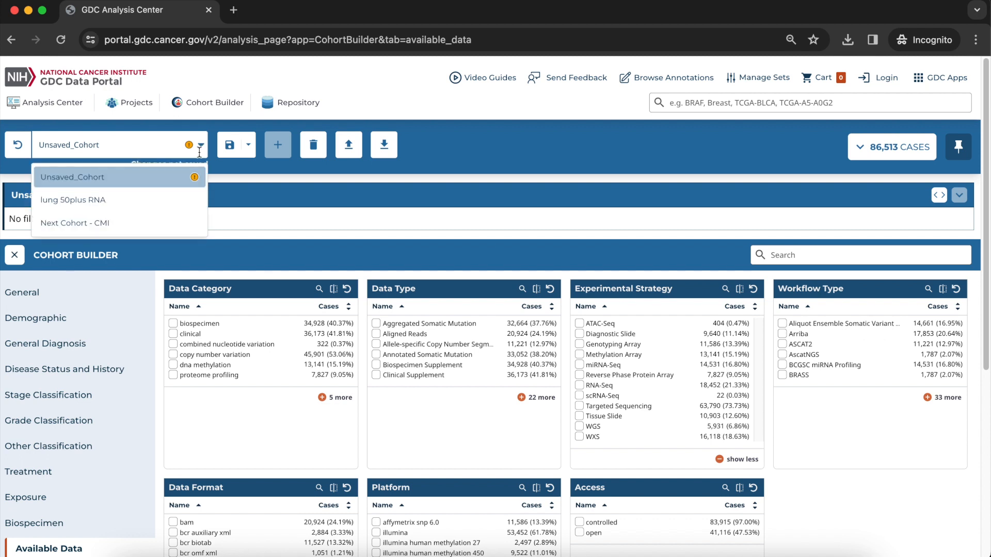
{"action": "left_click", "coordinate": [162, 220]}
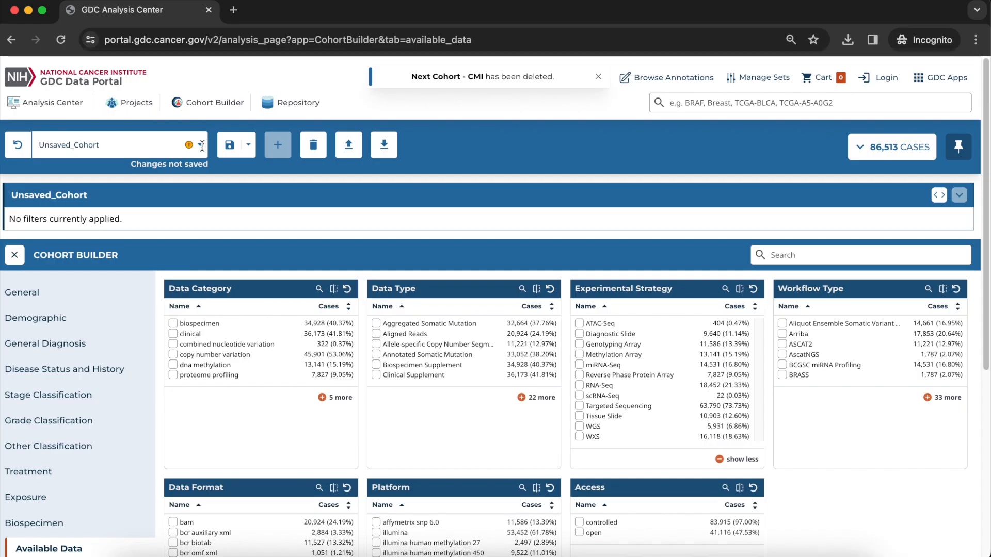
Make "lung 50plus RNA" the active cohort and export its case identifiers as a TSV file to the Downloads folder.
{"action": "left_click", "coordinate": [201, 146]}
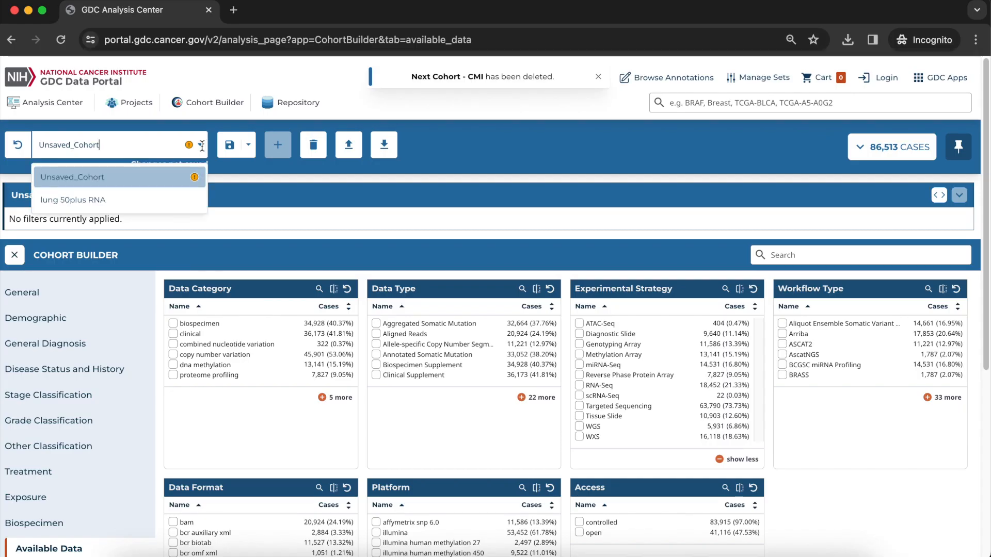
{"action": "left_click", "coordinate": [148, 200]}
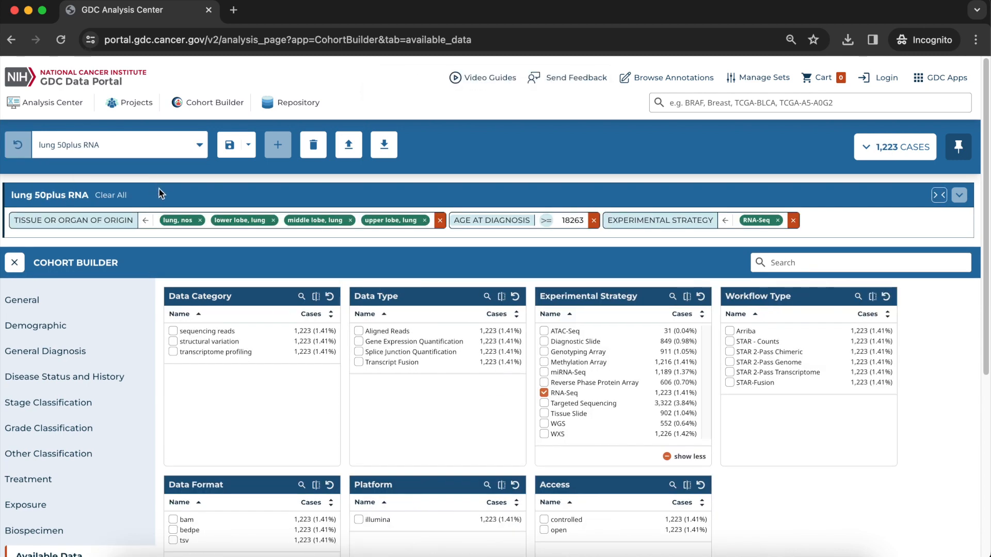
{"action": "left_click", "coordinate": [387, 155]}
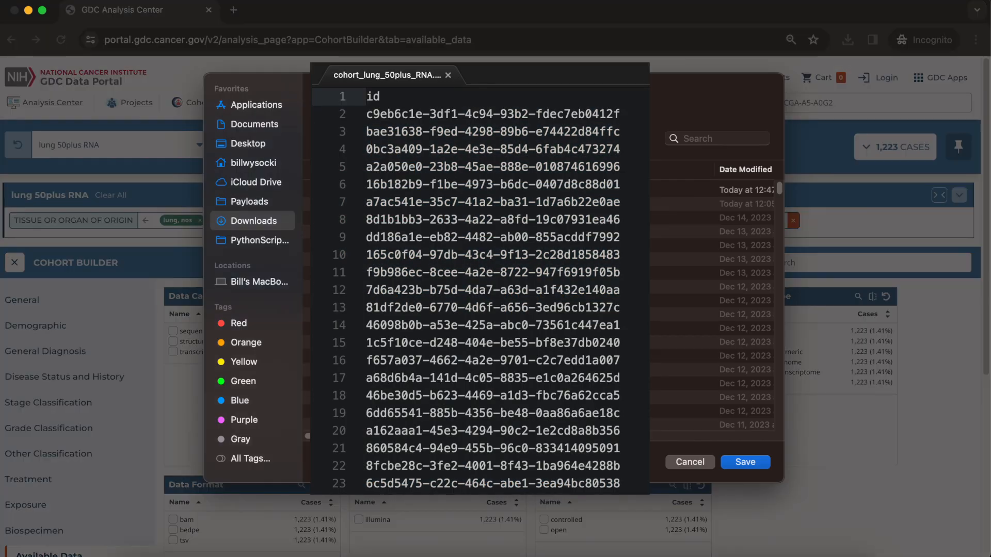
{"action": "left_click", "coordinate": [756, 463]}
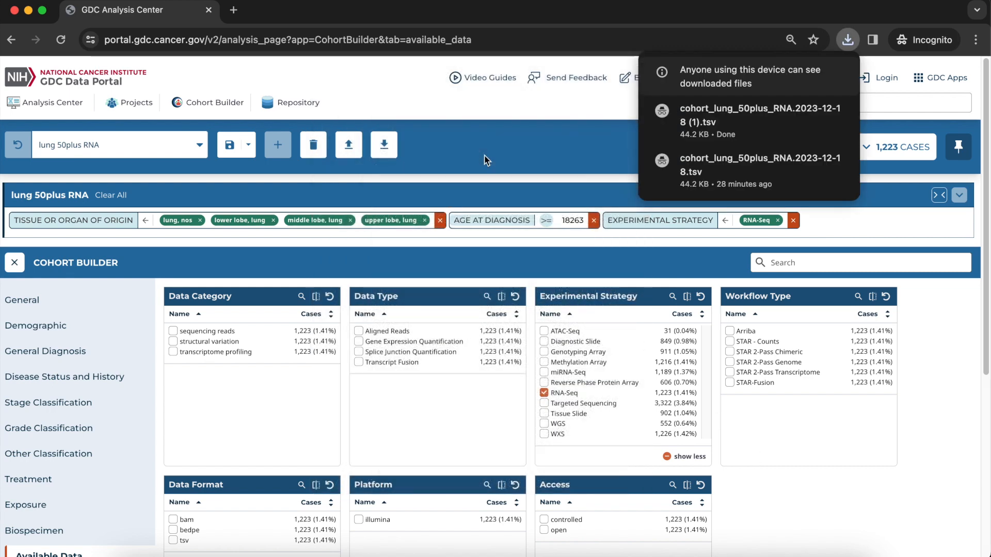
Start importing a new cohort, paste the copied list of case identifiers and review the pasted entries.
{"action": "left_click", "coordinate": [349, 146]}
{"action": "left_click", "coordinate": [355, 160]}
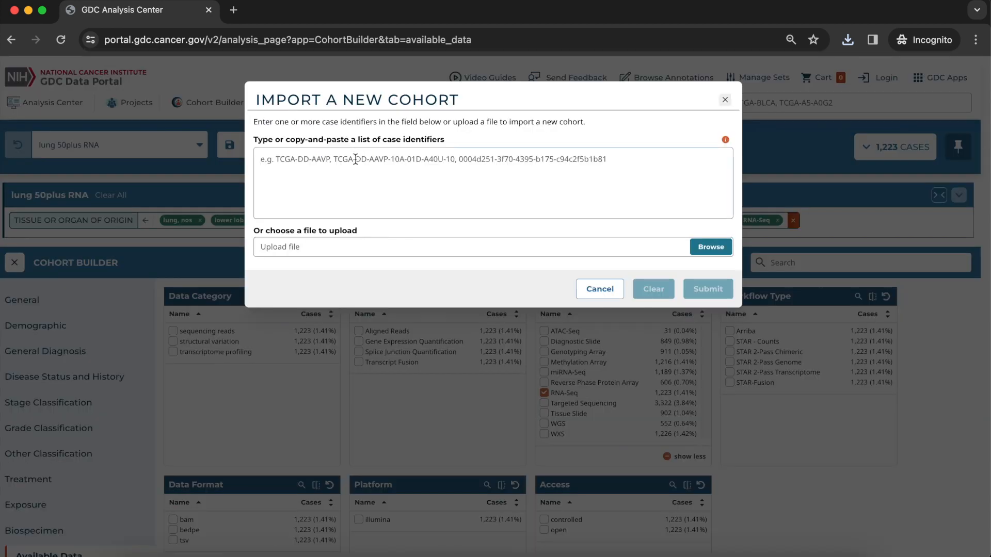
{"action": "key", "text": "super+v"}
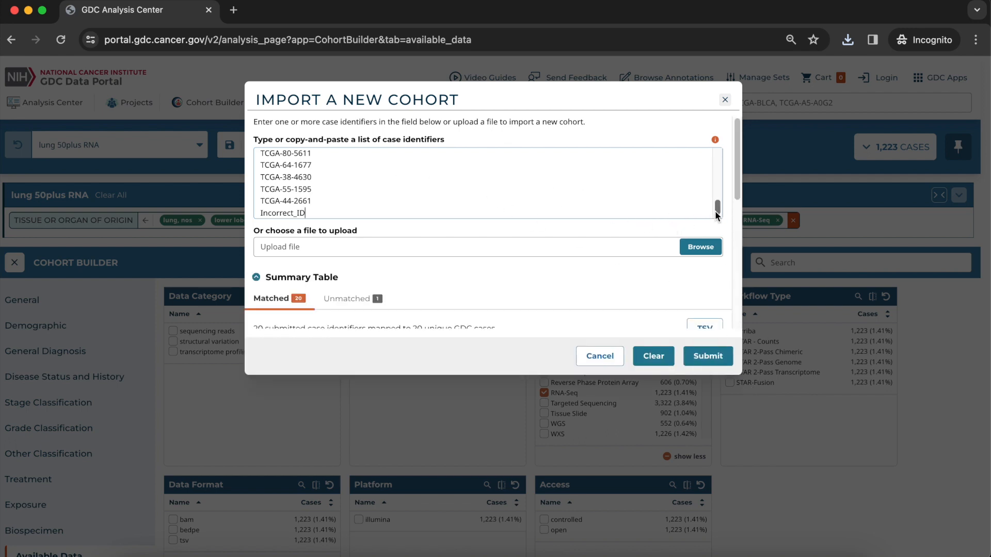
{"action": "left_click_drag", "start_coordinate": [716, 209], "coordinate": [713, 158]}
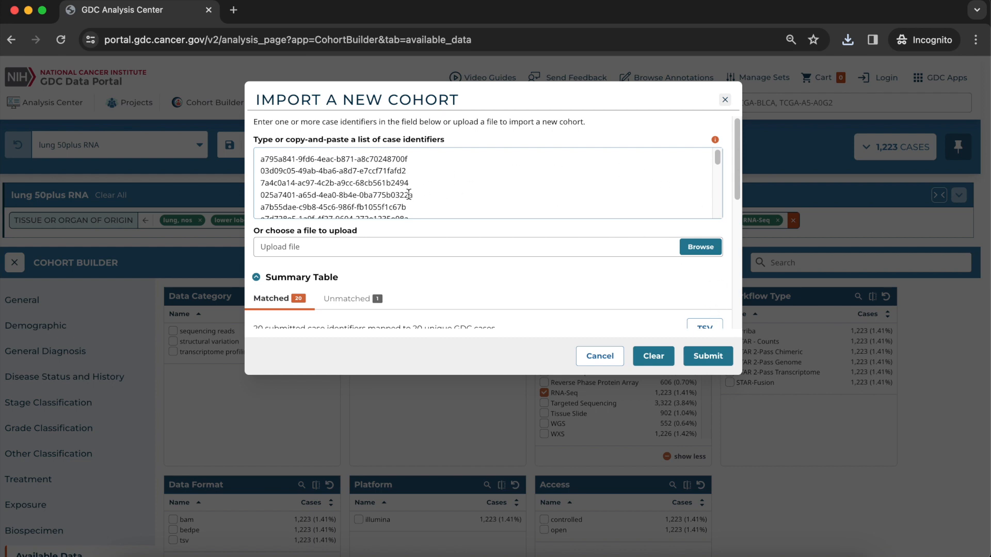
{"action": "scroll", "coordinate": [408, 194], "scroll_direction": "down", "scroll_amount": 10}
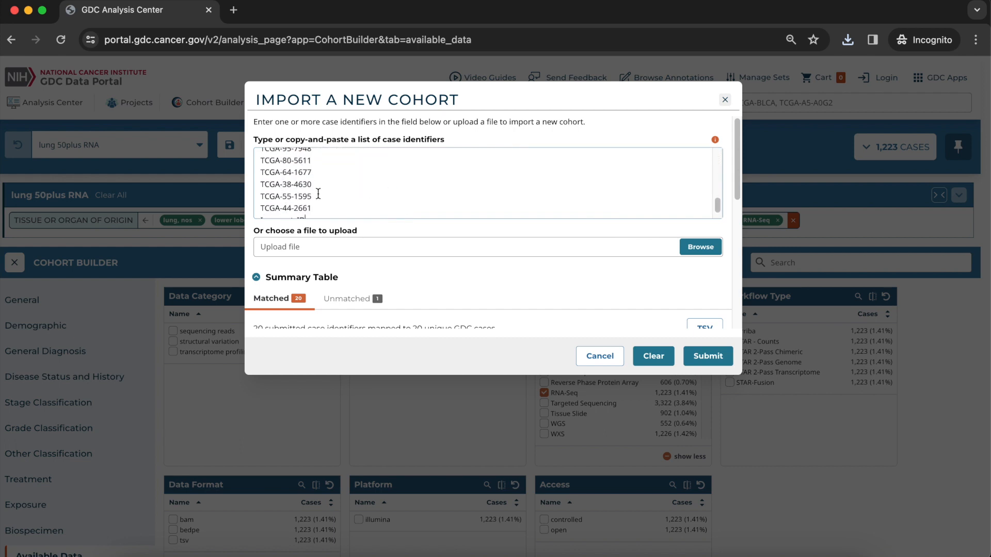
{"action": "scroll", "coordinate": [291, 192], "scroll_direction": "down", "scroll_amount": 1}
{"action": "scroll", "coordinate": [290, 192], "scroll_direction": "down", "scroll_amount": 1}
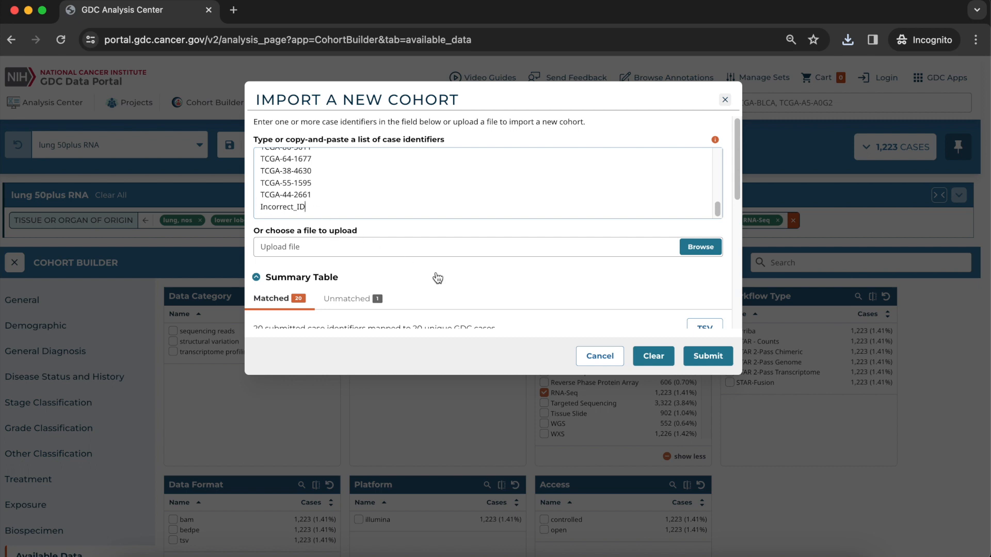
Check the matched and unmatched identifiers in the import's summary table and submit the new cohort.
{"action": "scroll", "coordinate": [459, 283], "scroll_direction": "down", "scroll_amount": 2}
{"action": "scroll", "coordinate": [459, 282], "scroll_direction": "down", "scroll_amount": 4}
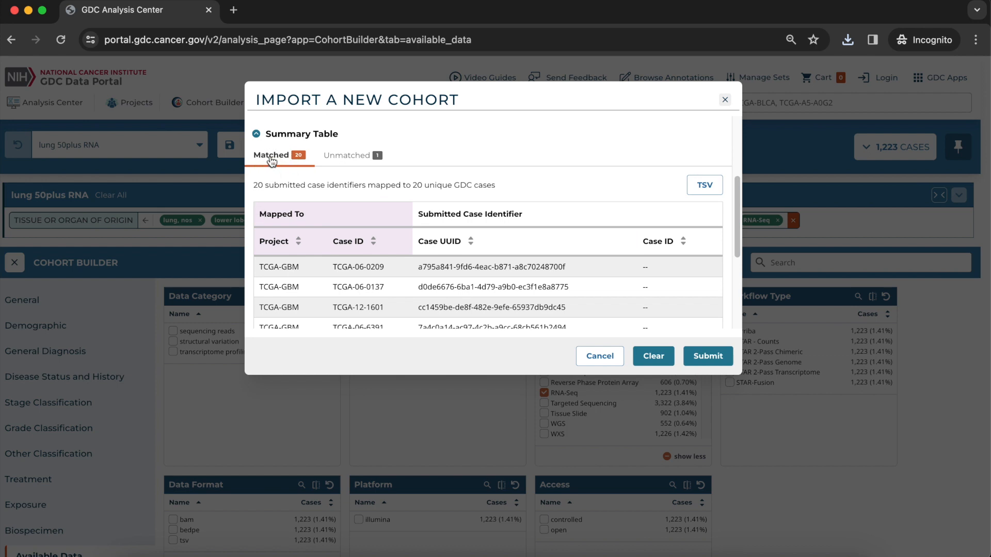
{"action": "left_click", "coordinate": [356, 157]}
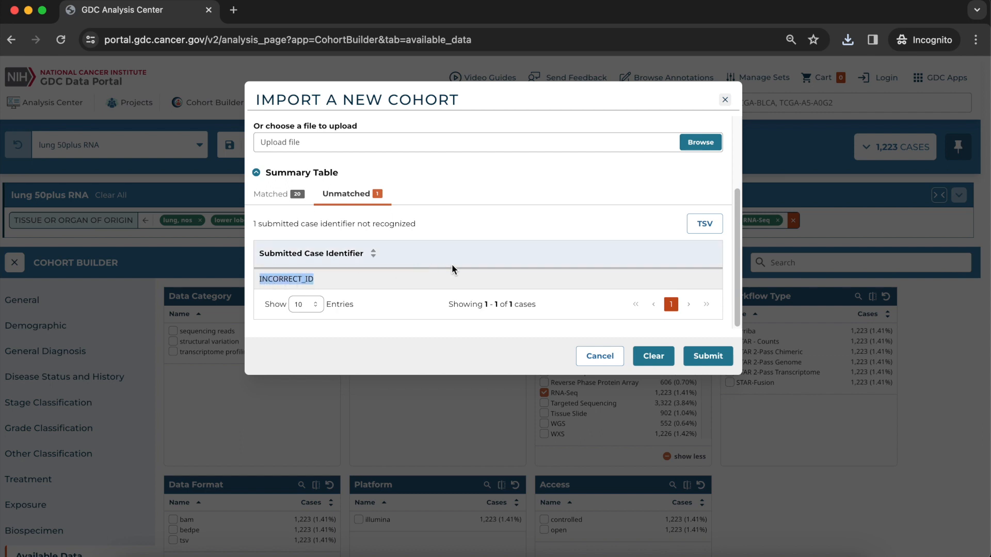
{"action": "left_click", "coordinate": [718, 363]}
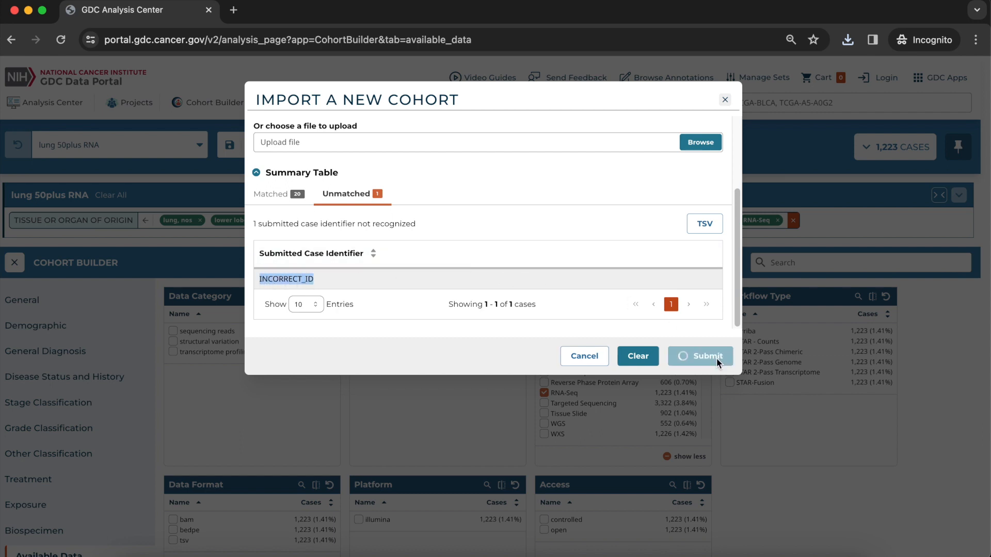
Name the imported cohort "New Cohort 3", save it and check its case ID filter.
{"action": "type", "text": "New Coho"}
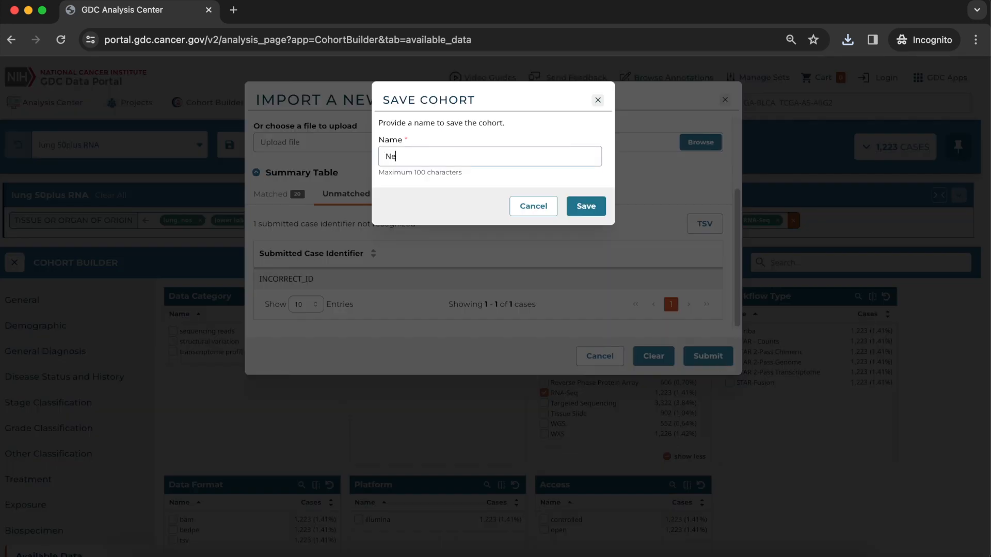
{"action": "type", "text": "rt 3"}
{"action": "left_click", "coordinate": [578, 203]}
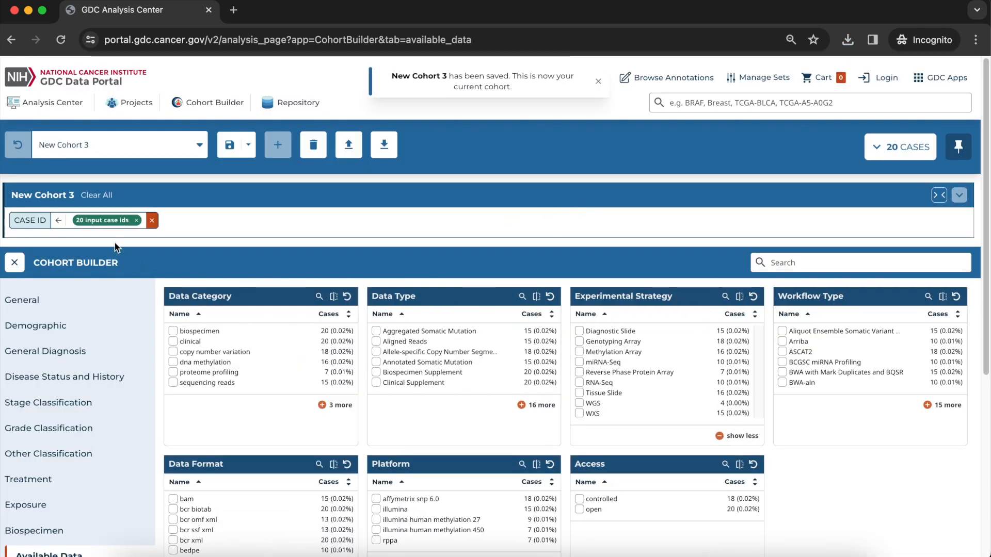
{"action": "left_click", "coordinate": [79, 220]}
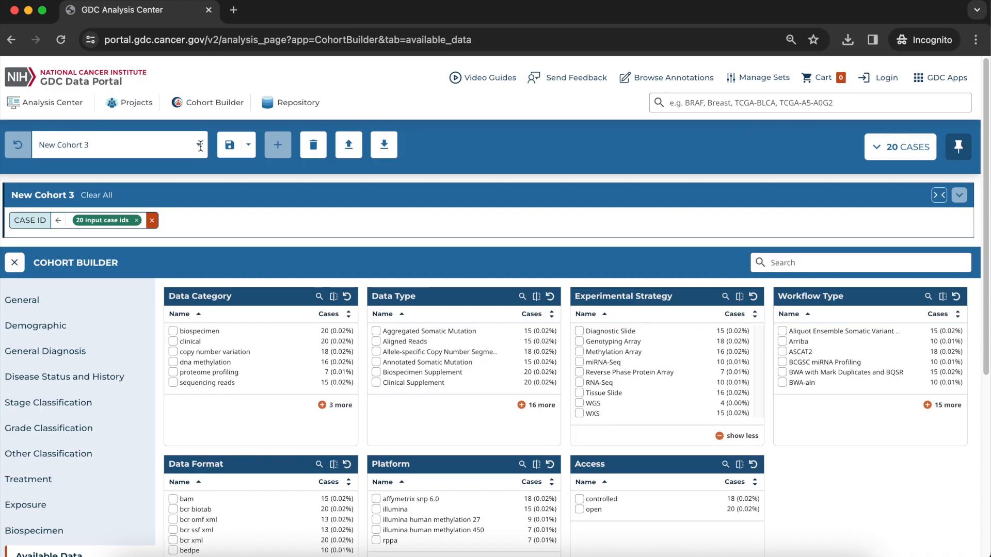
Make "lung 50plus RNA" the active cohort again and close the Cohort Builder to return to the Analysis Center's tools.
{"action": "left_click", "coordinate": [200, 146]}
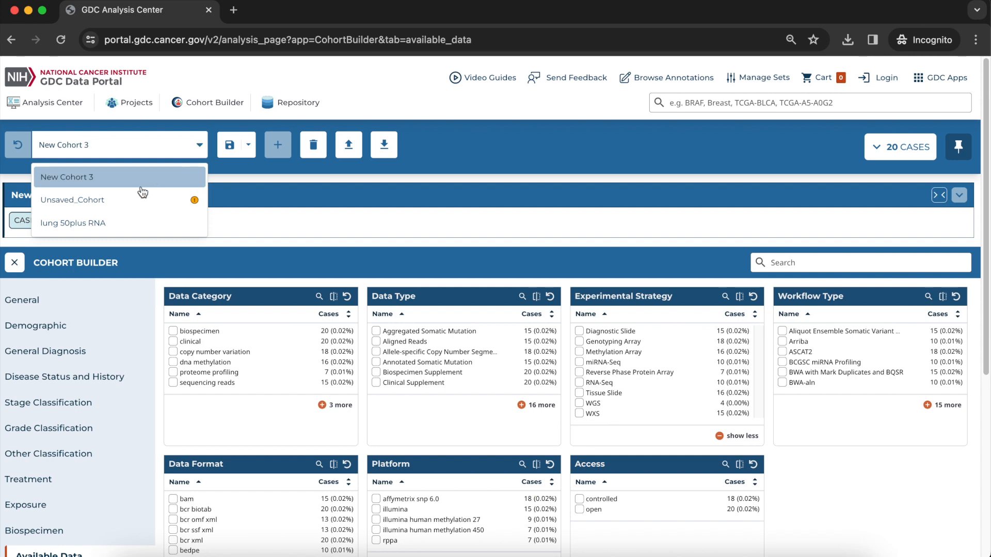
{"action": "left_click", "coordinate": [120, 222]}
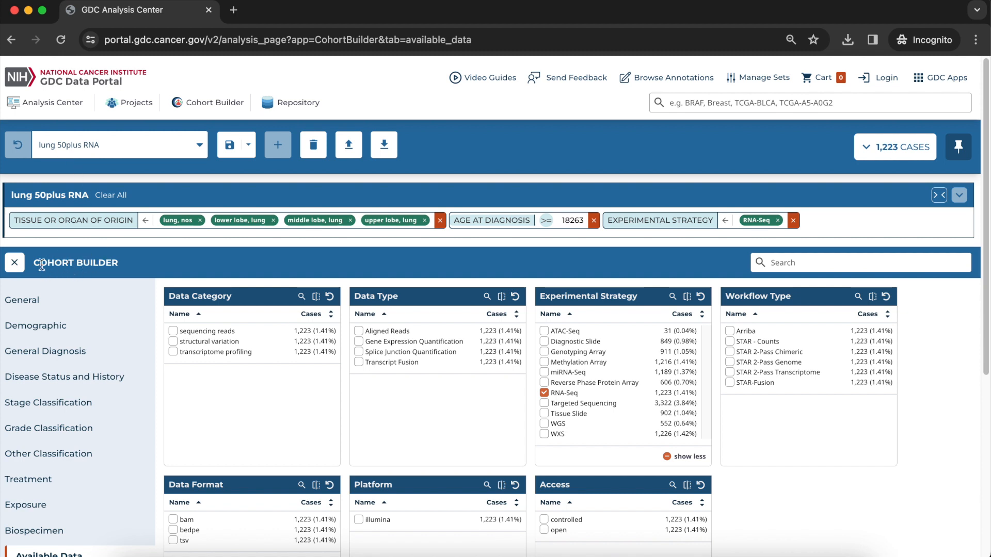
{"action": "left_click", "coordinate": [14, 263]}
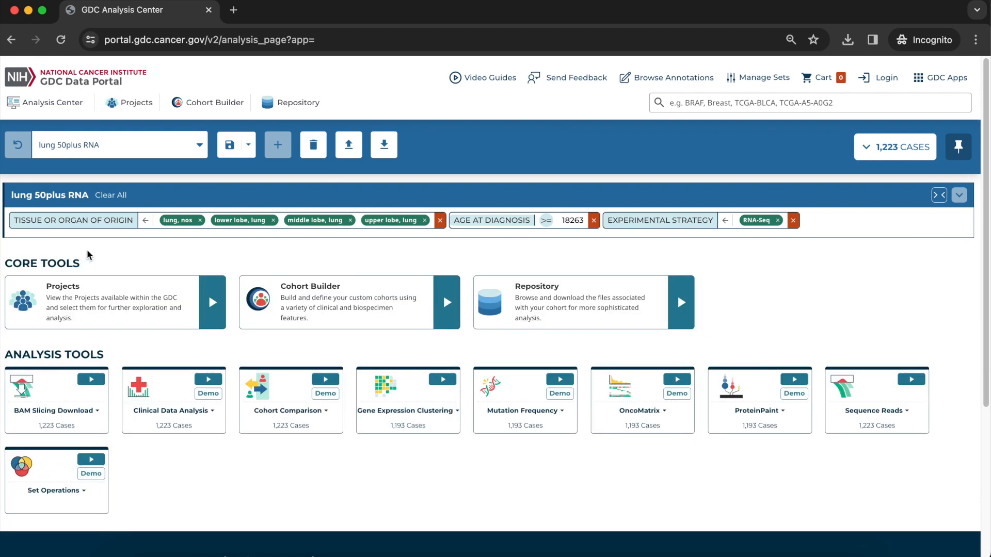